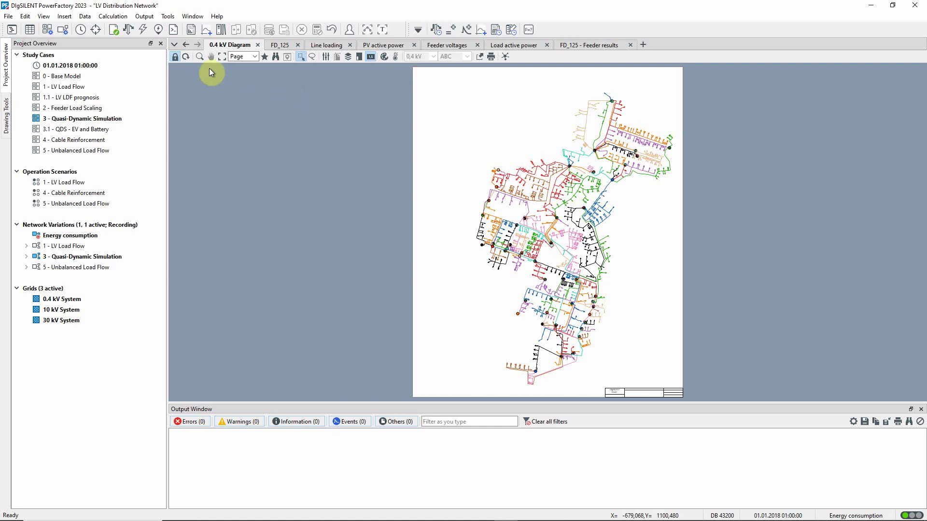
- Use the Zoom tool to magnify the upper-right region of the 0.4 kV Diagram
click(199, 57)
drag(523, 94, 693, 193)
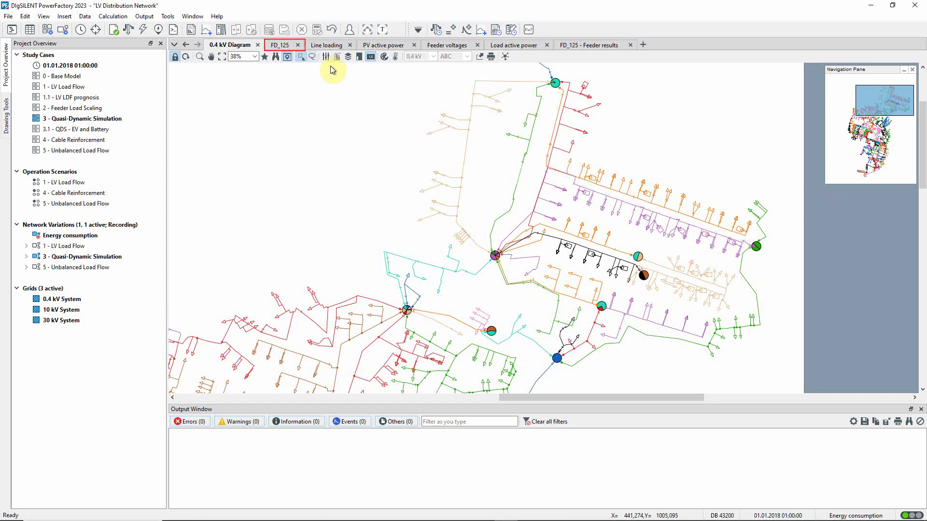
- In FD_125, inspect load LV_LD_213's G0_Gewerbe Allgemein consumption profile, then close its dialogs unchanged
click(280, 45)
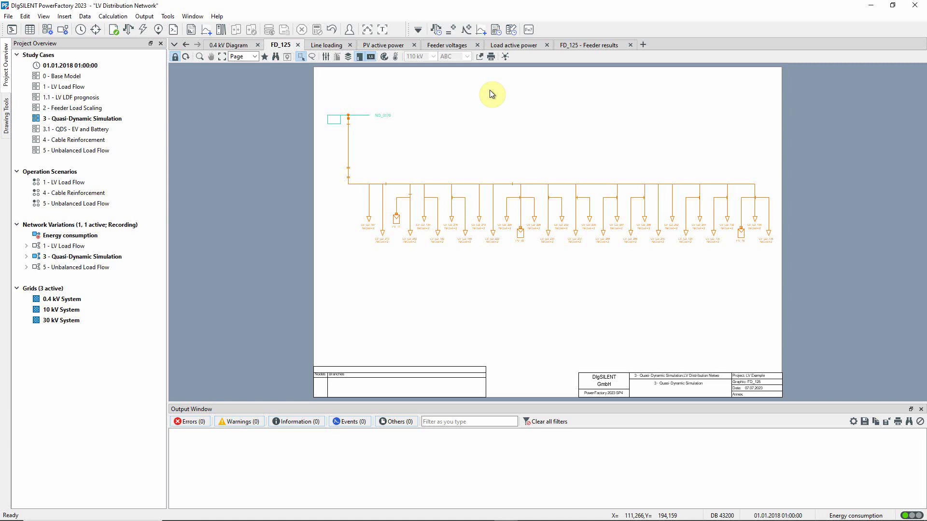
double_click(386, 231)
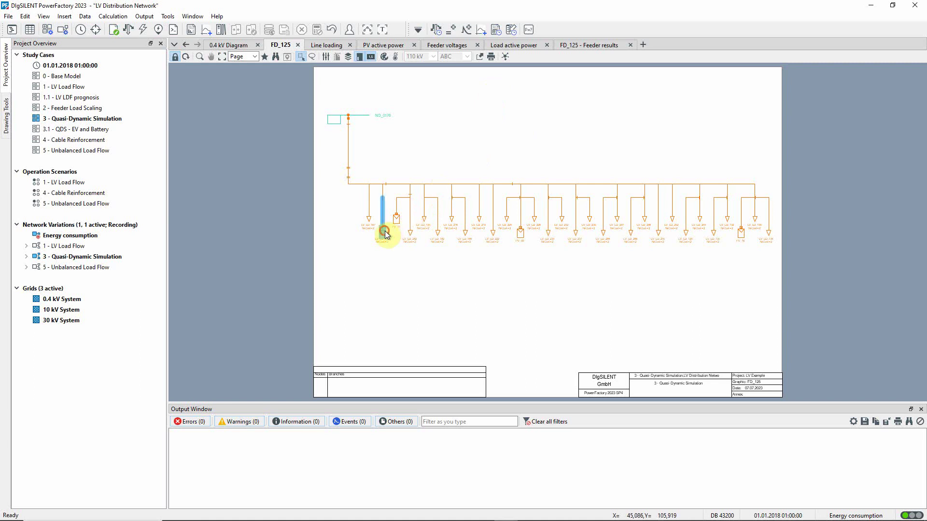
click(315, 134)
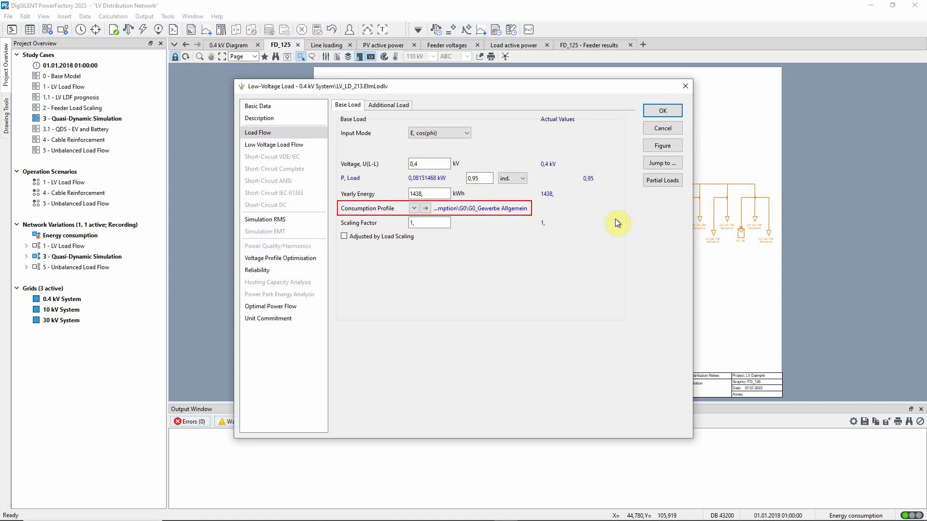
click(428, 209)
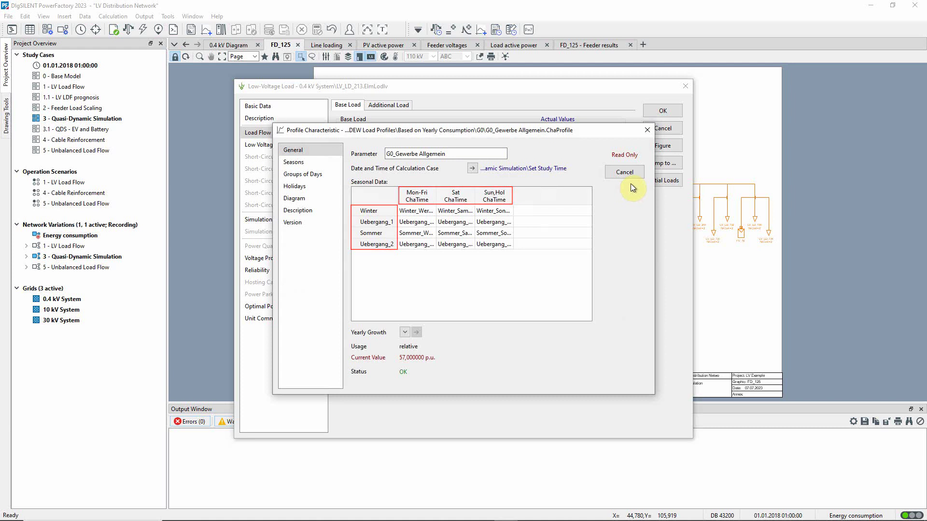
click(629, 173)
click(659, 128)
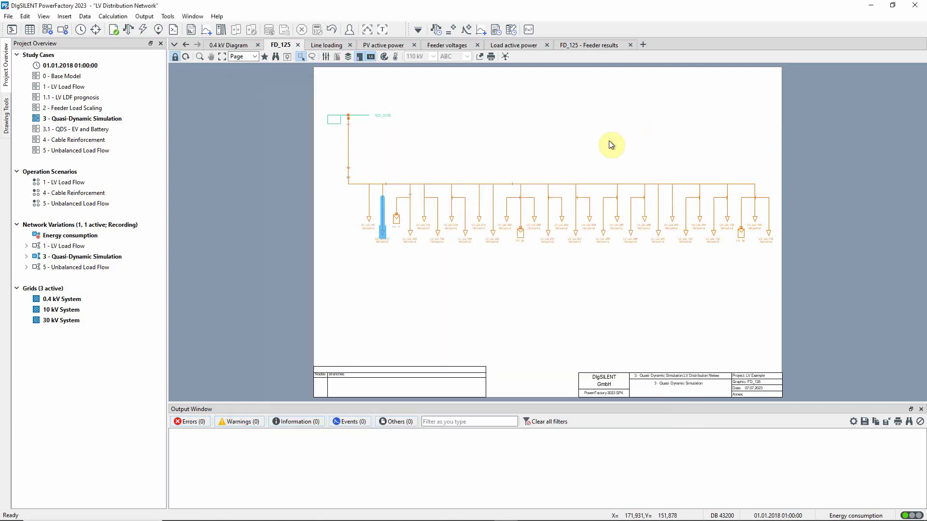
click(520, 235)
double_click(521, 238)
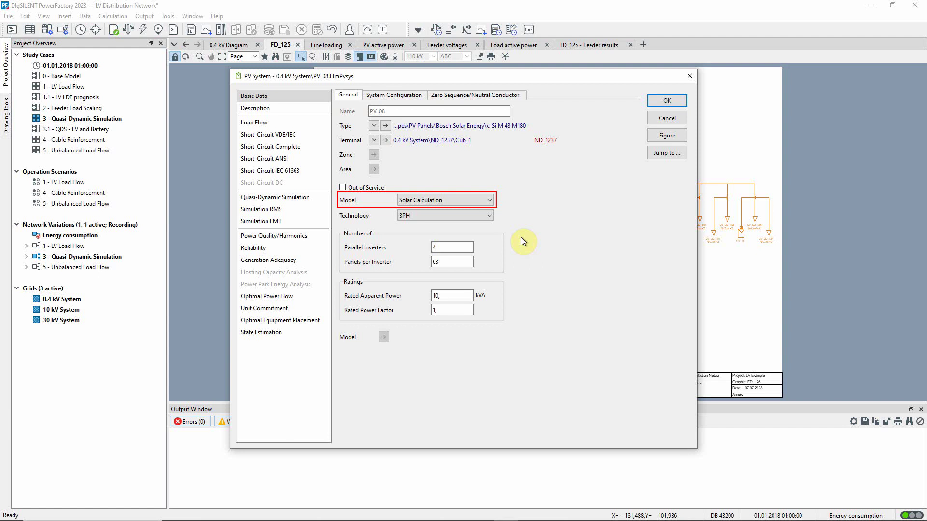
click(660, 120)
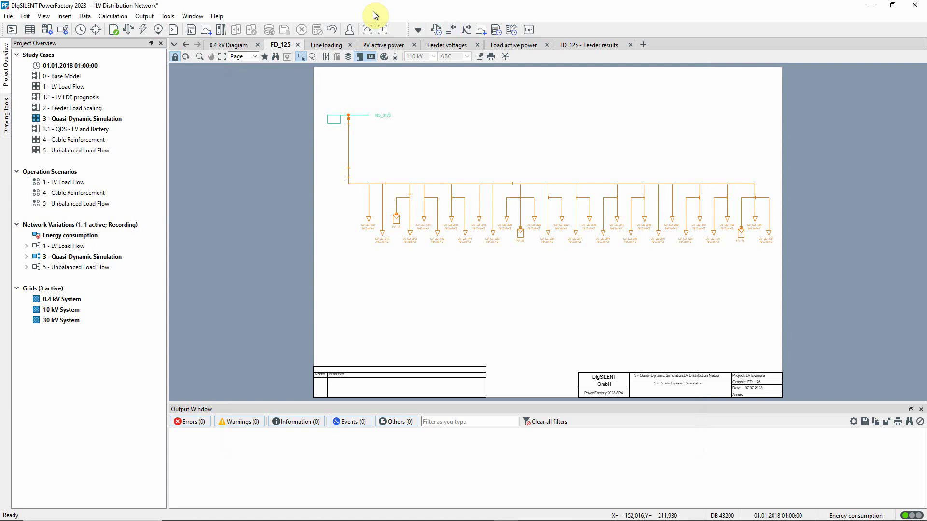
- From the 0.4 kV Diagram, run the quasi-dynamic simulation over 28.04–05.05.2014 at 1-hour steps
click(238, 45)
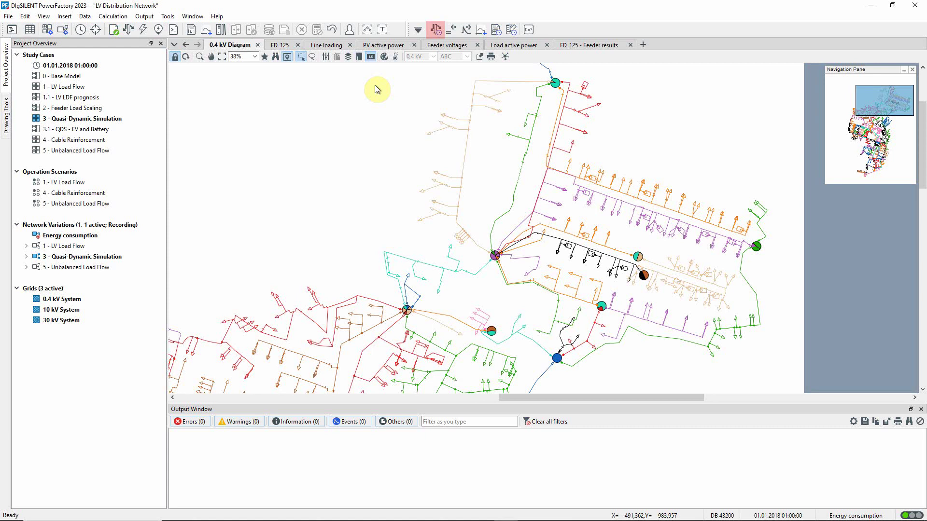
click(437, 30)
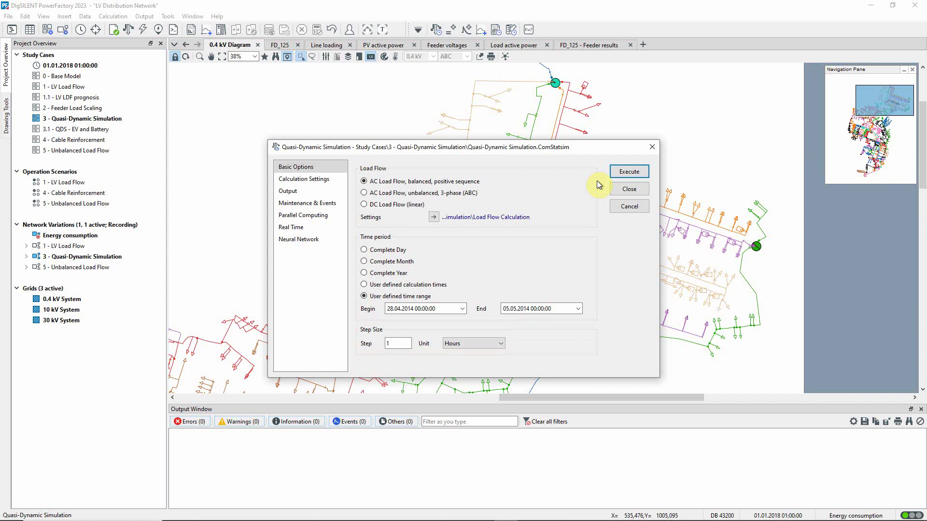
click(618, 172)
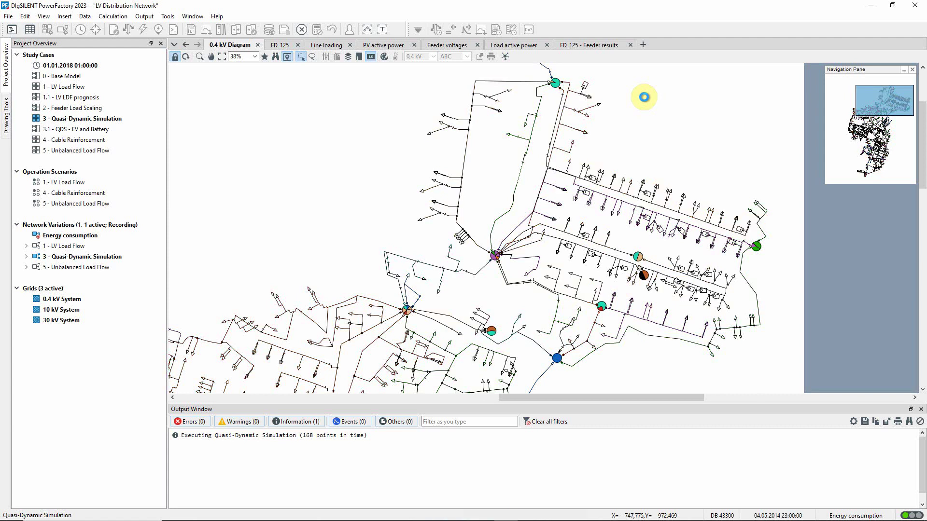
- Fit the whole network, apply the Standard Colouring heatmap, and zoom into the upper network area
click(222, 56)
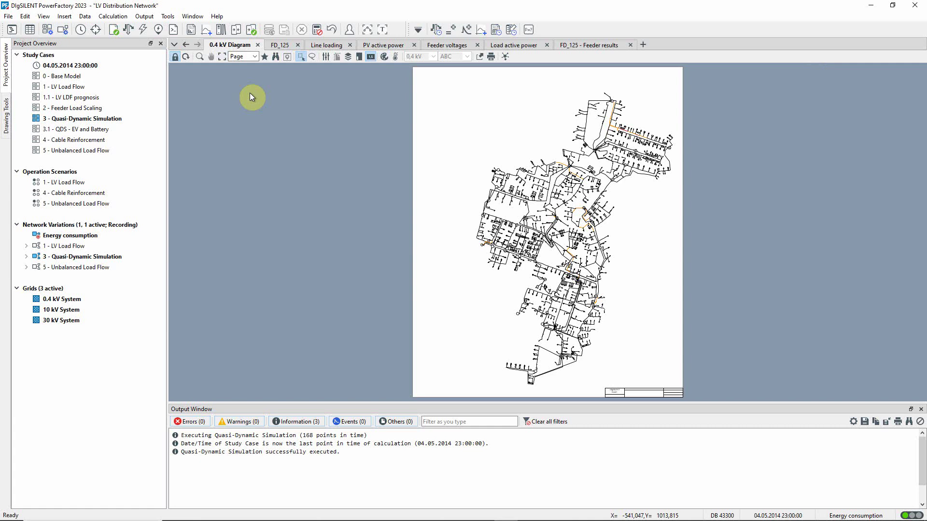
click(396, 57)
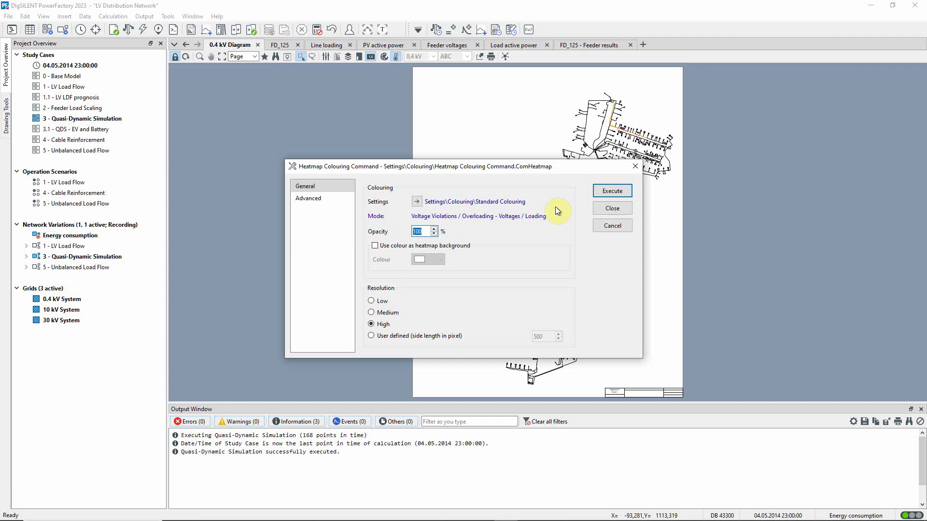
click(600, 191)
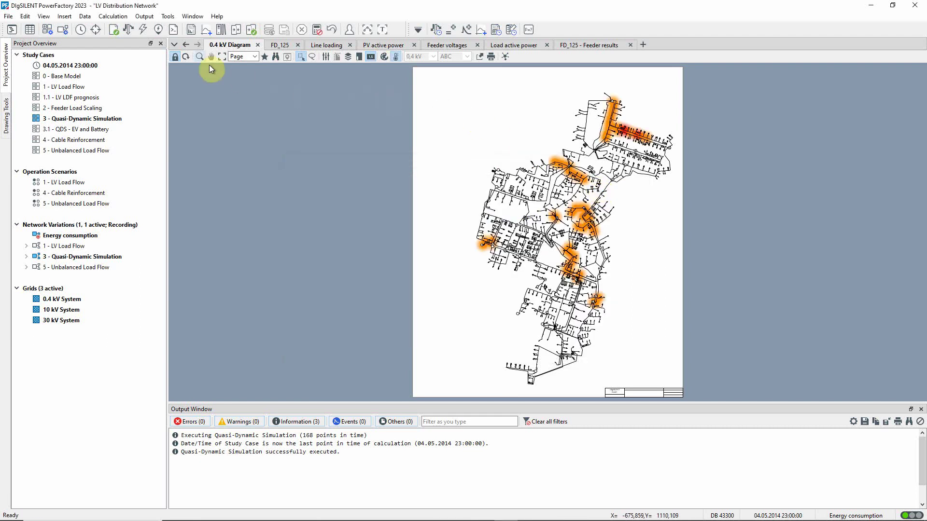
click(199, 57)
drag(490, 66, 690, 187)
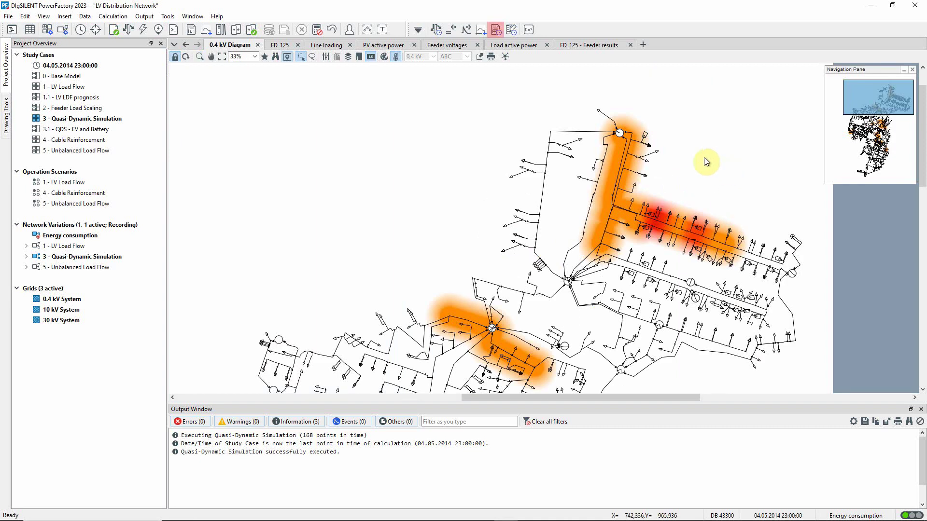
- Generate the Loading Ranges report for the complete time range, topped by LN_0234 at 106.988%
click(495, 29)
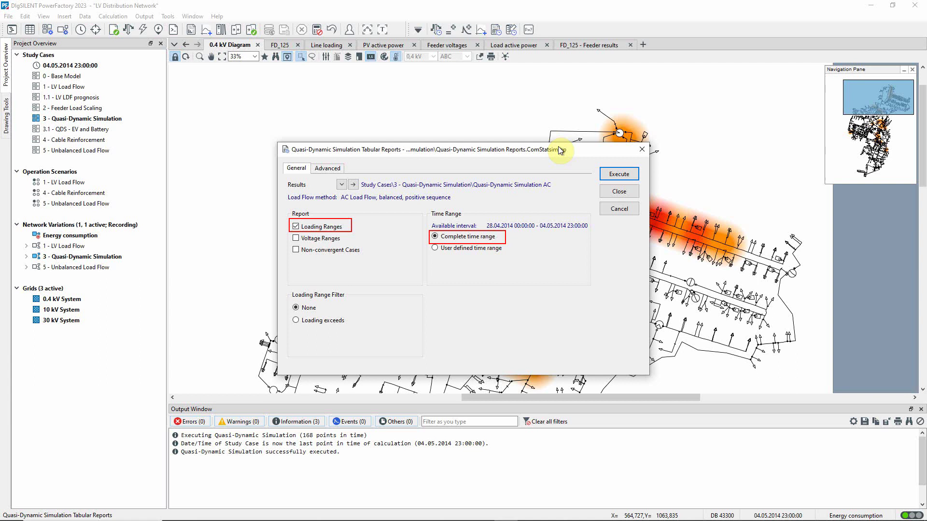
click(619, 174)
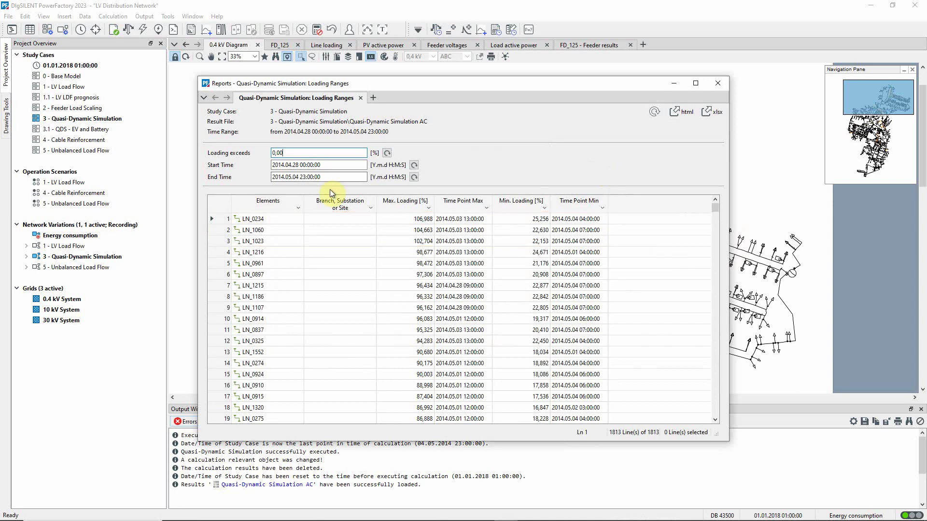
- Mark the most loaded line LN_0234 in the FD_125 diagram and close the report
click(224, 219)
right_click(224, 219)
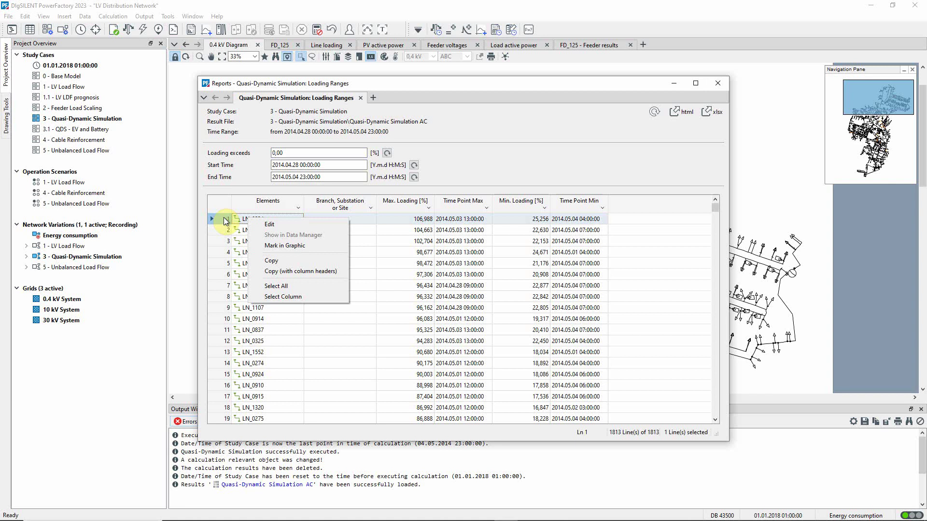
click(269, 246)
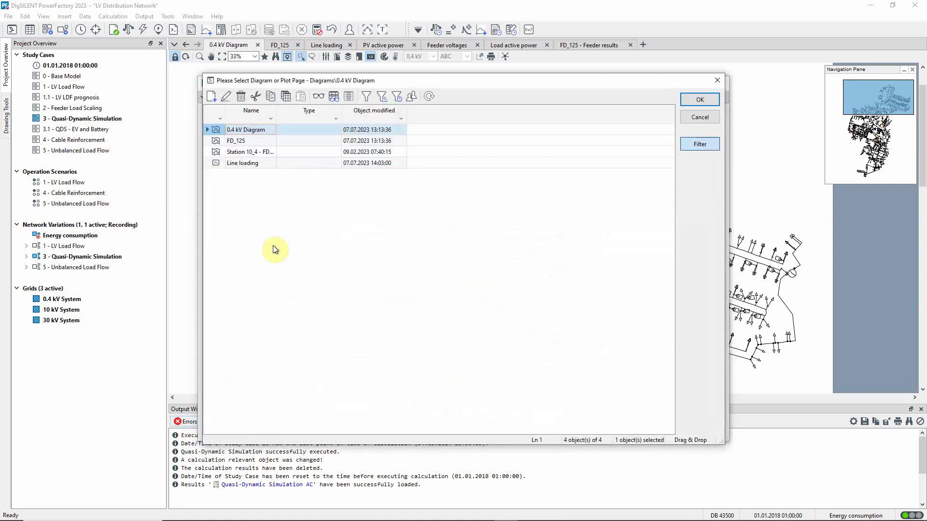
click(218, 141)
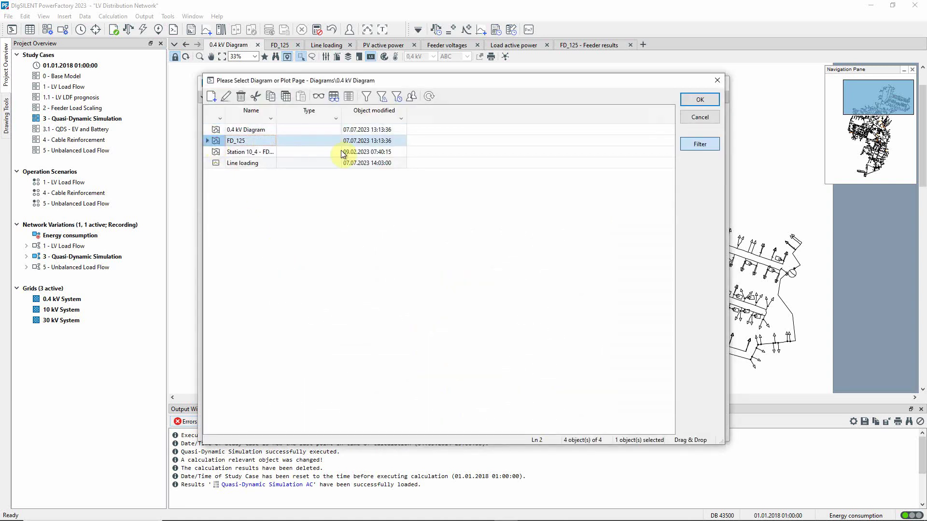
click(686, 105)
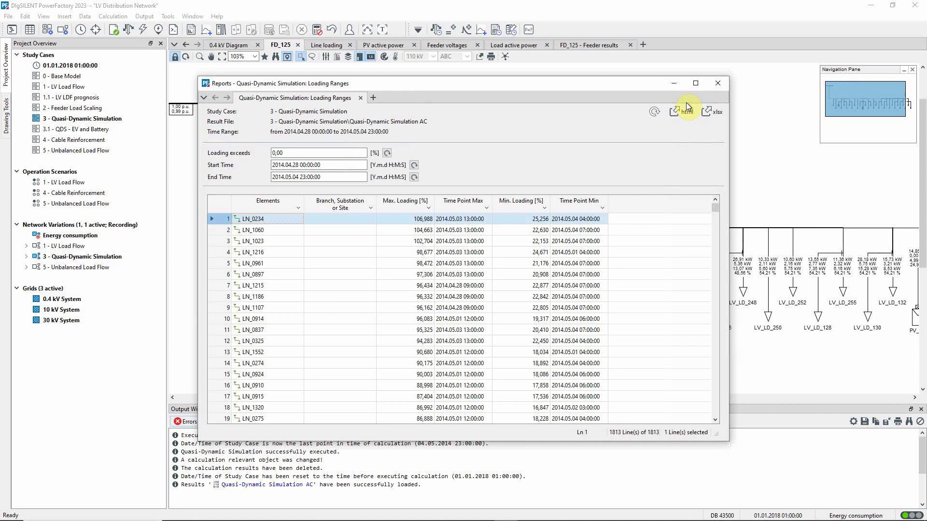
click(719, 85)
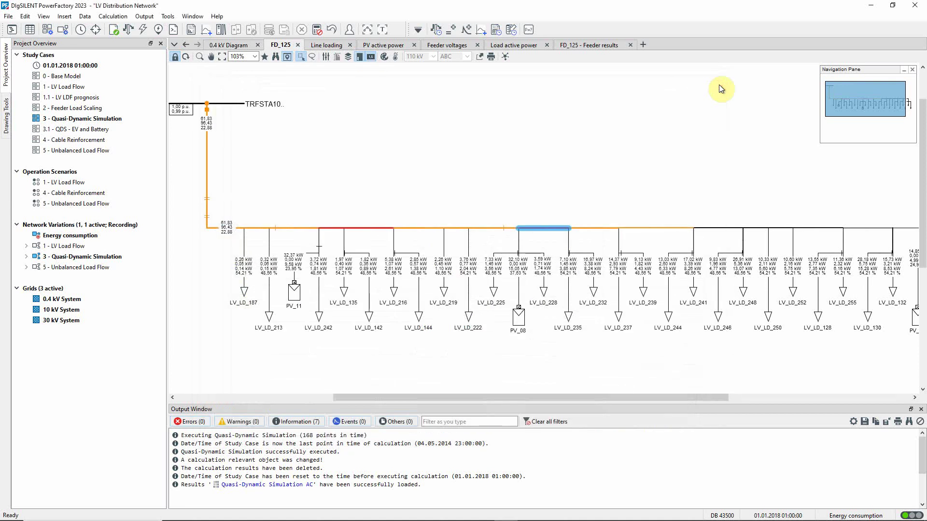
- Select the marked line segments near LV_LD_135 and PV_08 and bring up the line's plot options
click(330, 226)
click(372, 226)
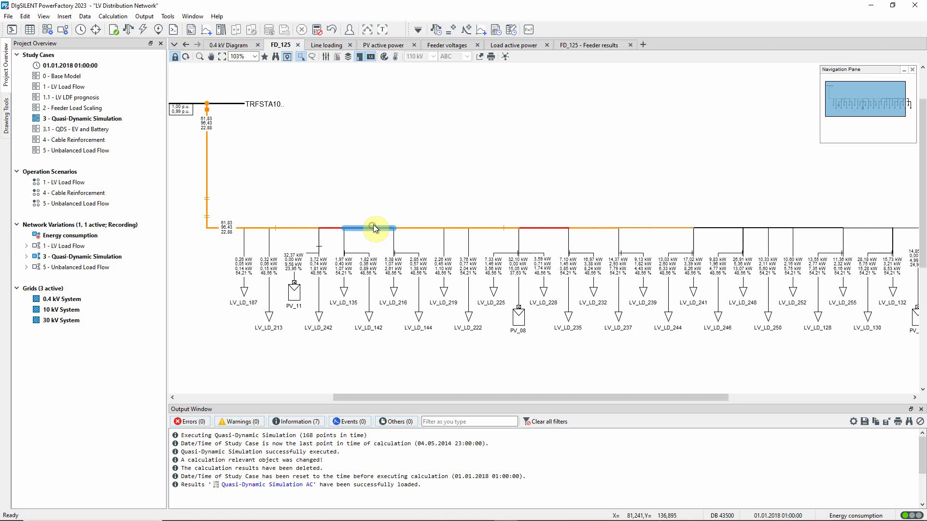
click(546, 229)
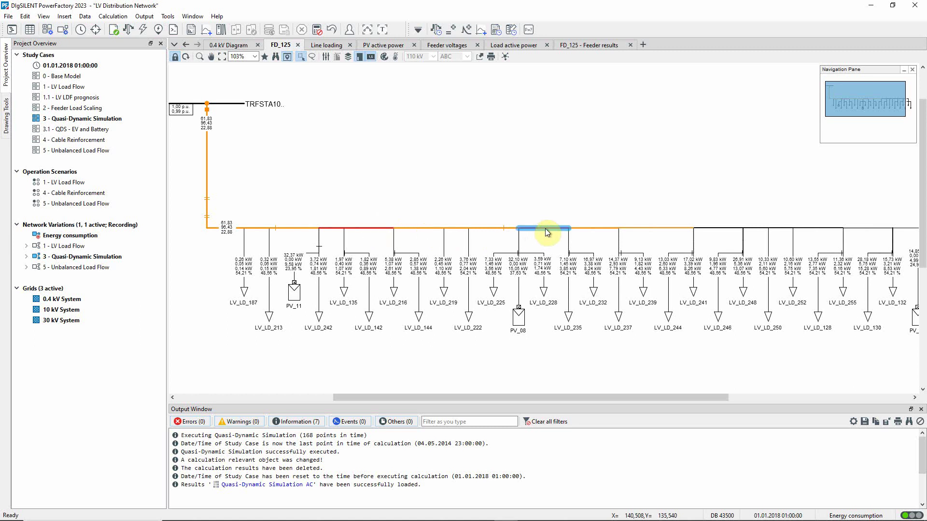
right_click(545, 231)
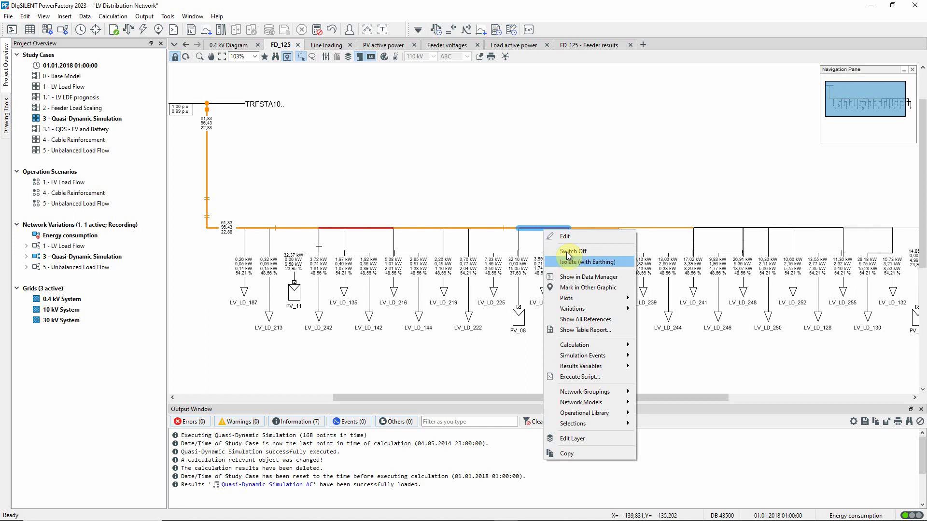
- Plot LN_0234's loading (c:loading) over the simulated week
mouse_move(599, 298)
mouse_move(695, 299)
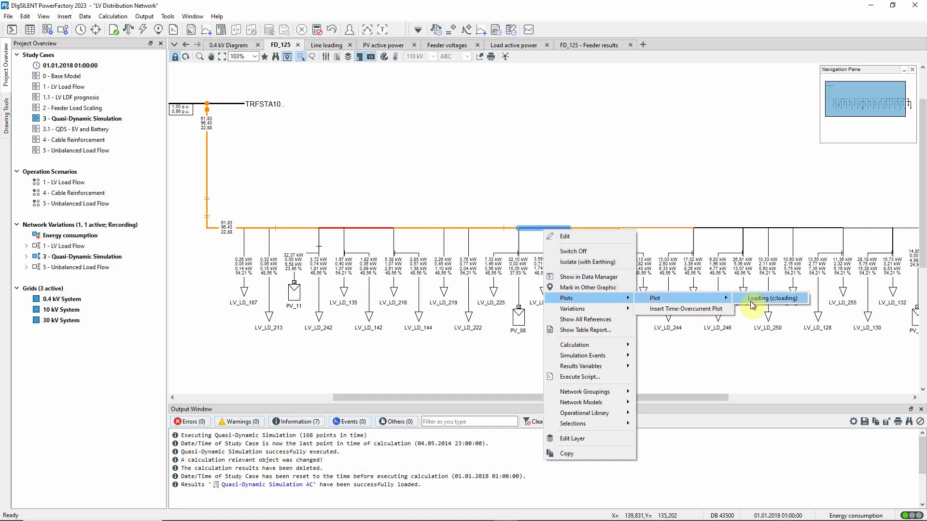
click(797, 300)
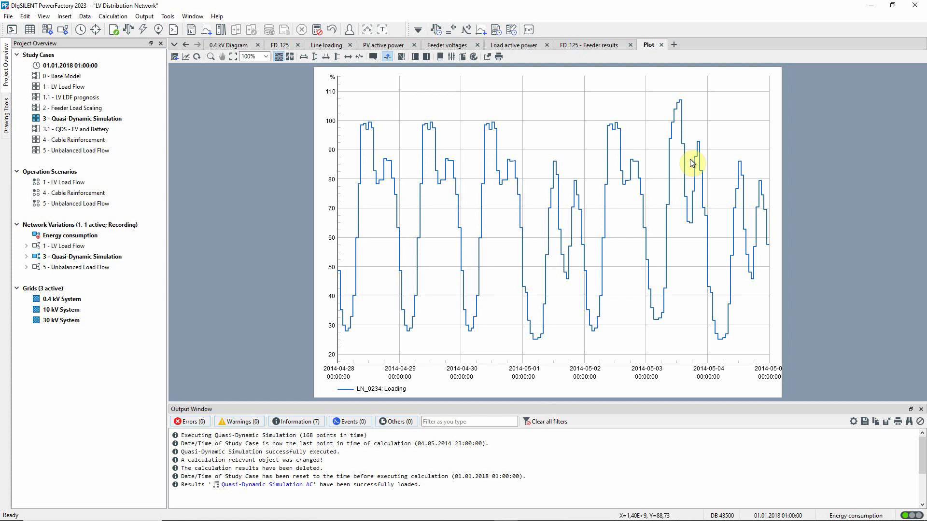
- Add a red y-constant intersection line at 100% to the loading plot
right_click(579, 100)
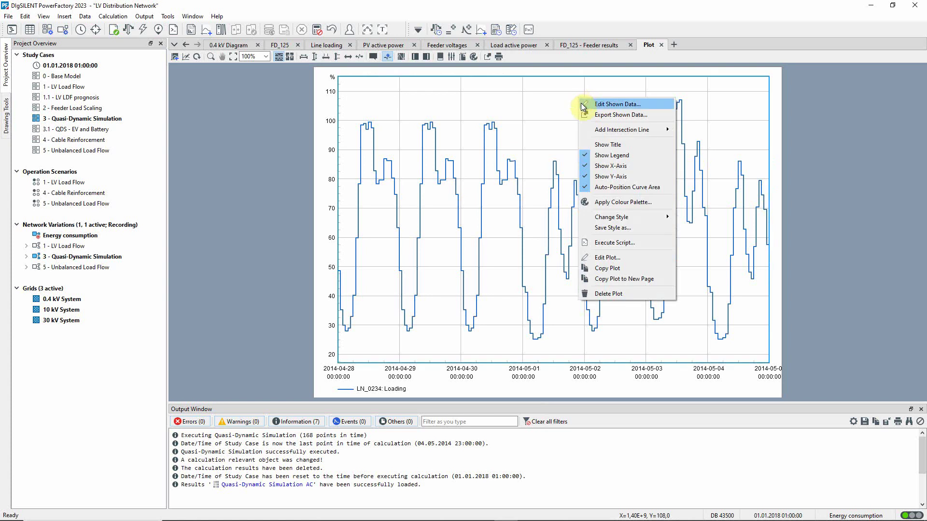
mouse_move(621, 130)
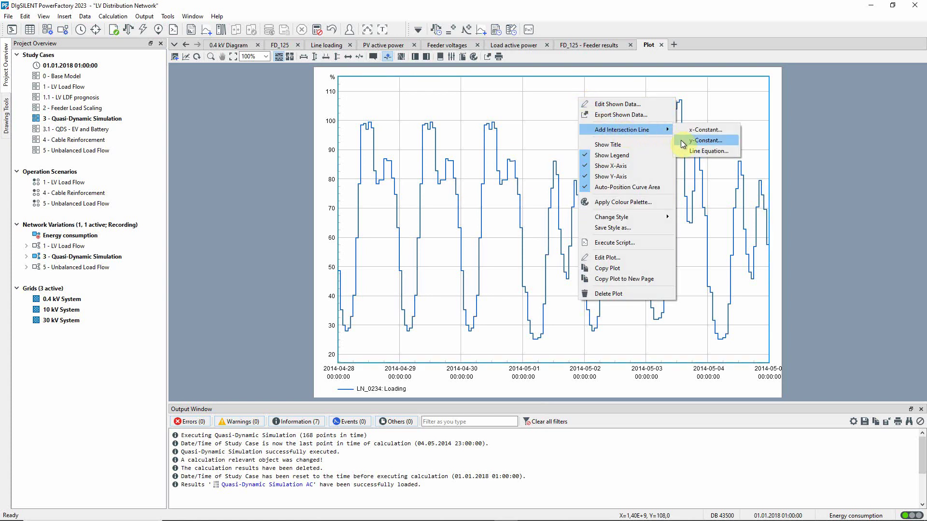
click(681, 140)
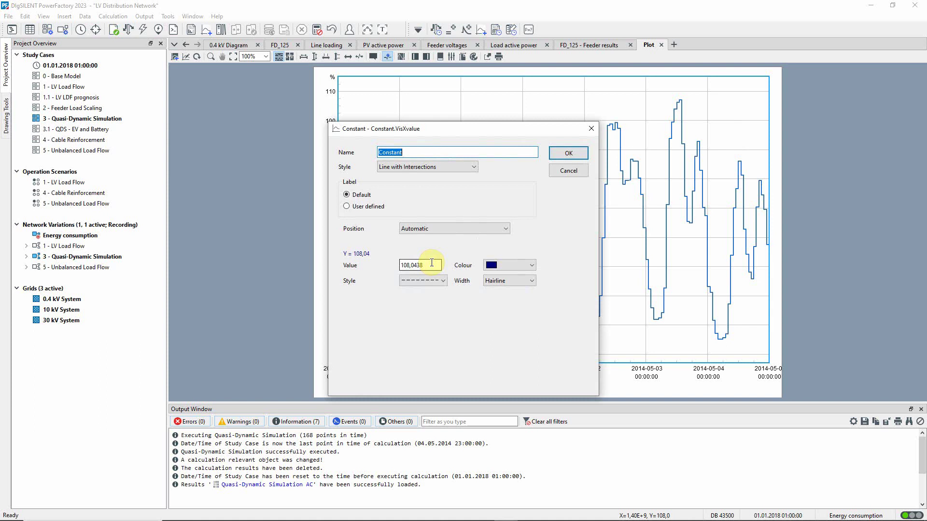
click(404, 265)
drag(424, 266, 404, 263)
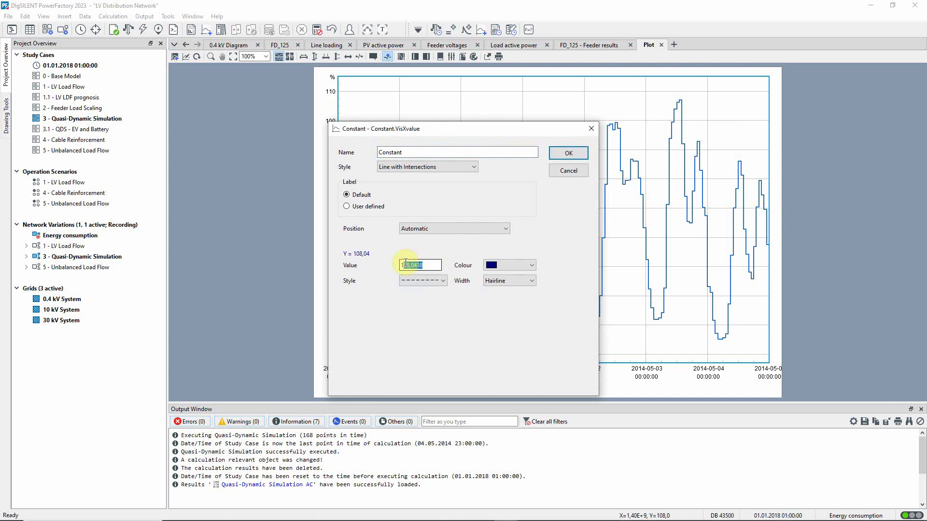
text(00)
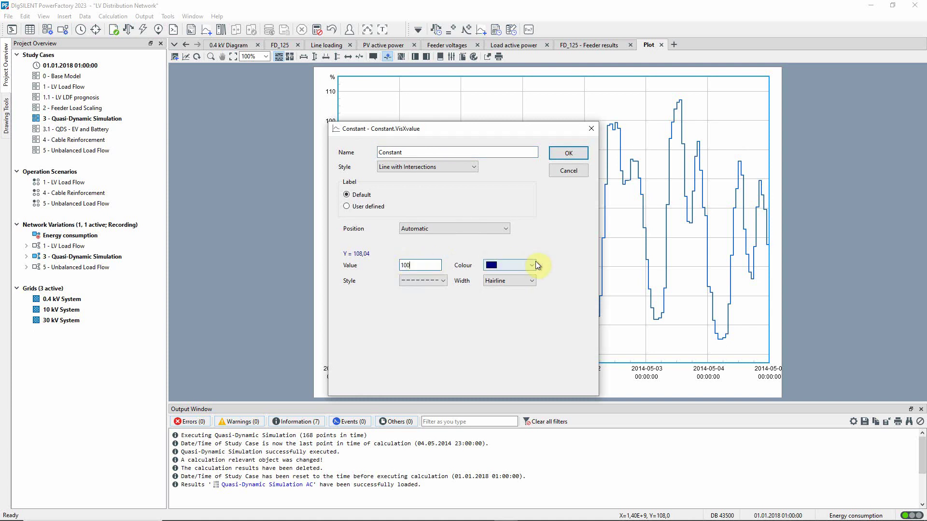
click(531, 265)
click(505, 288)
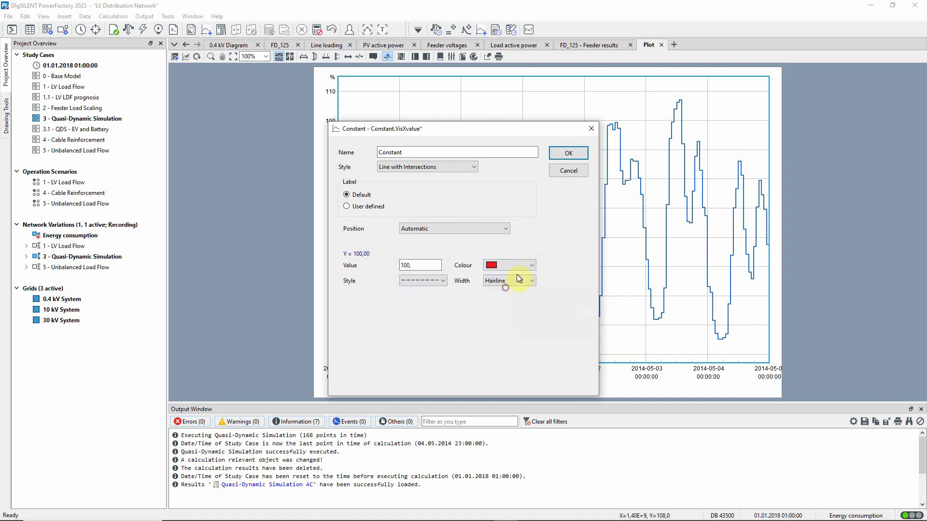
click(568, 153)
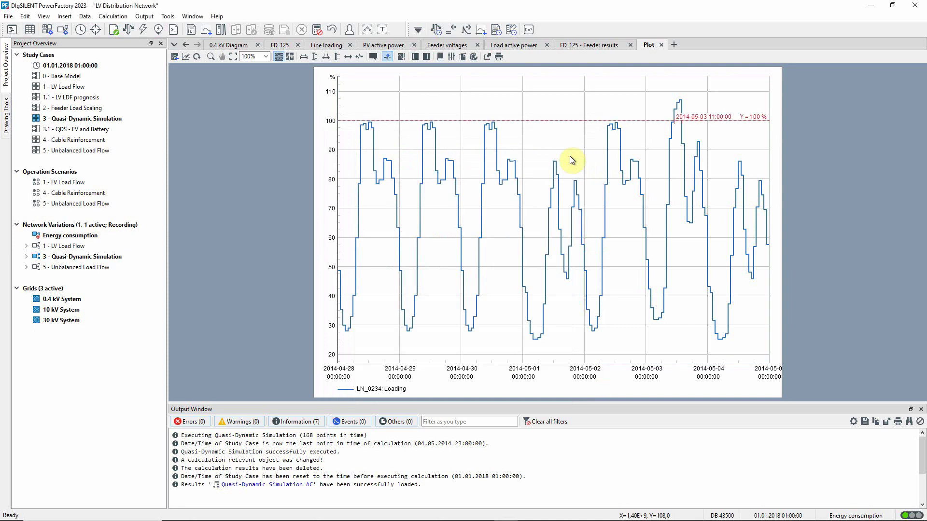
mouse_move(680, 101)
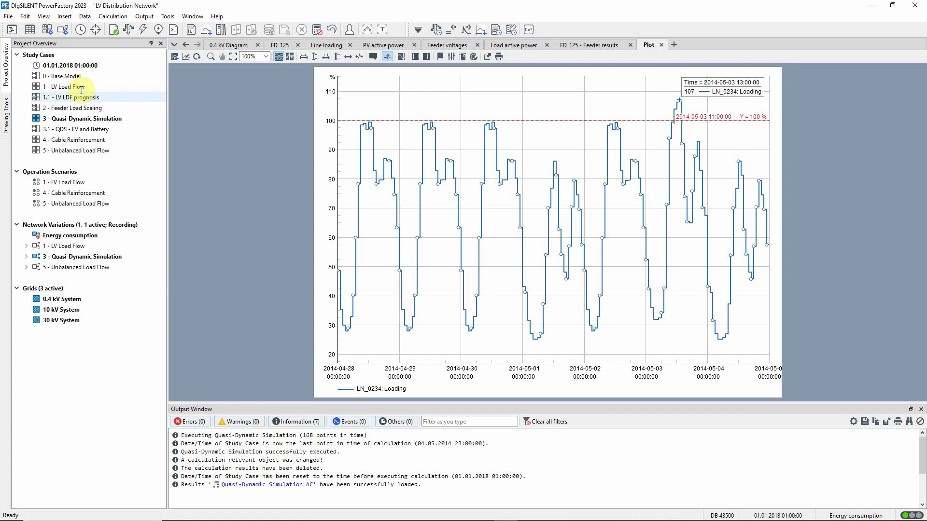
click(6, 117)
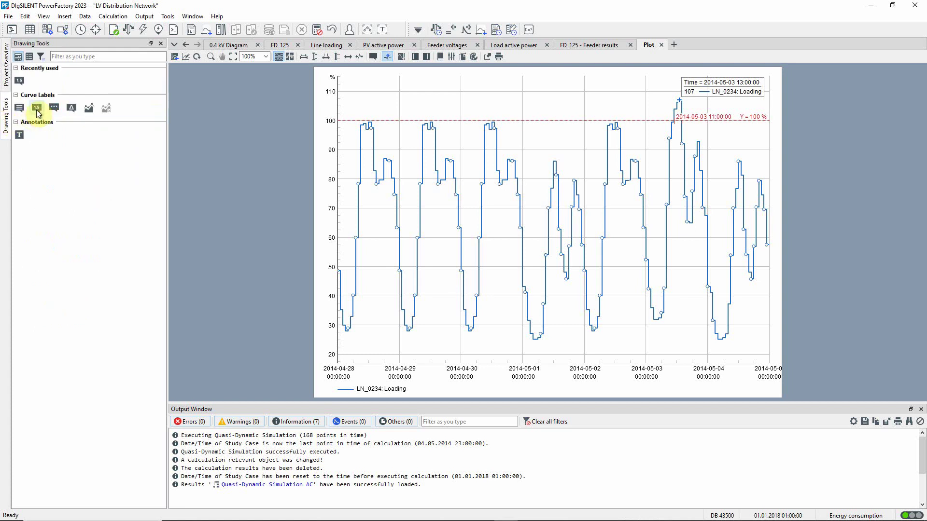
click(37, 110)
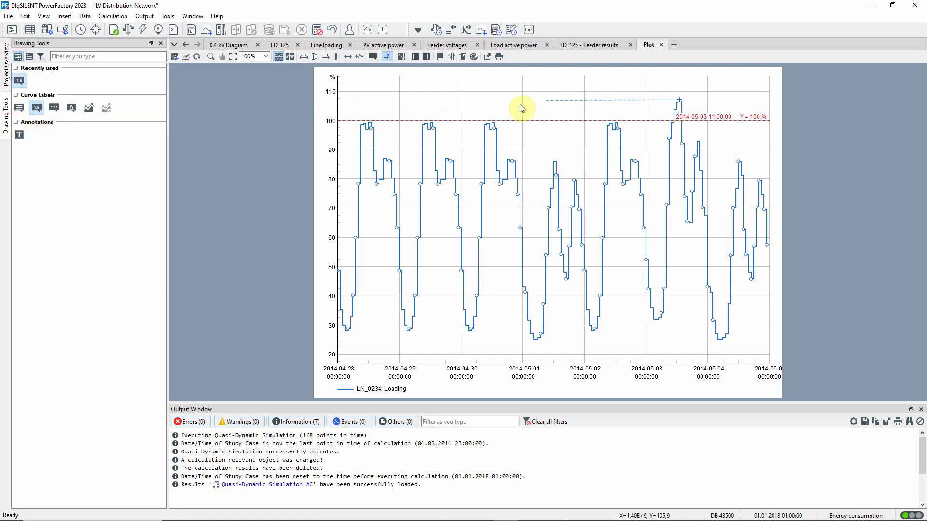
click(606, 87)
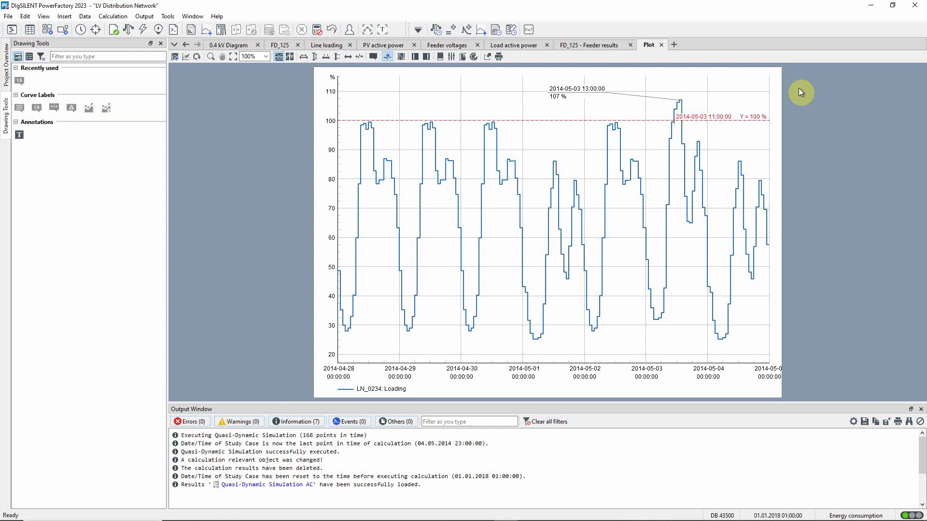
click(6, 73)
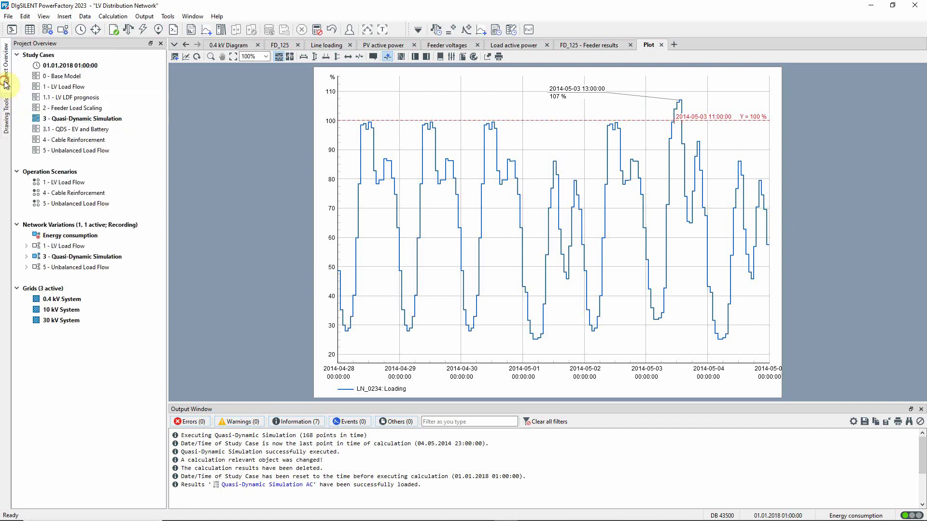
- Switch to the PV active power plot charting PV_08, PV_11 and PV_16 over the week
click(384, 44)
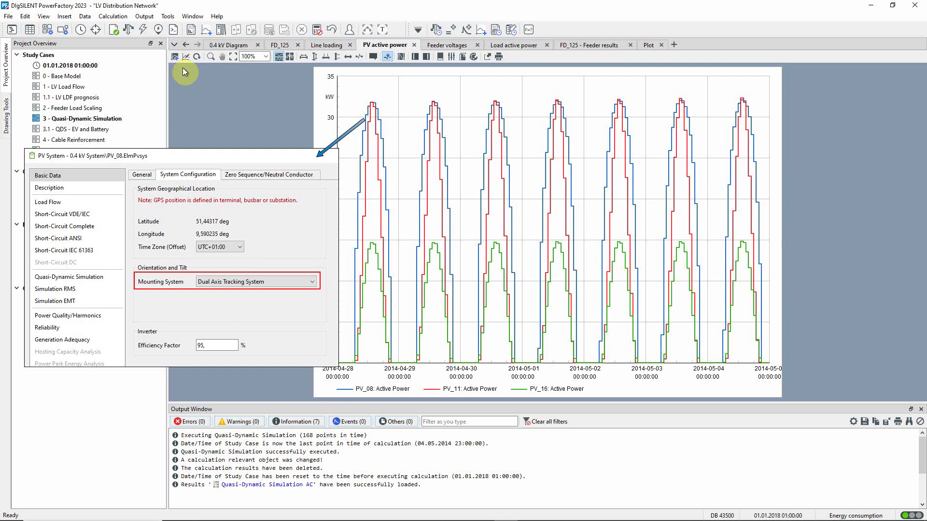
- Review the Feeder voltages plot, then show LV_LD_130 and LV_LD_248 active power
click(441, 45)
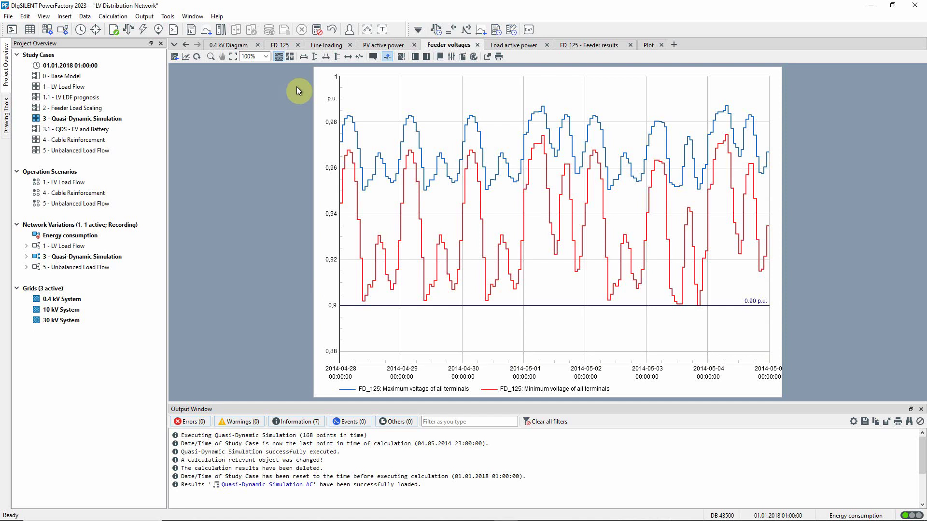
click(534, 48)
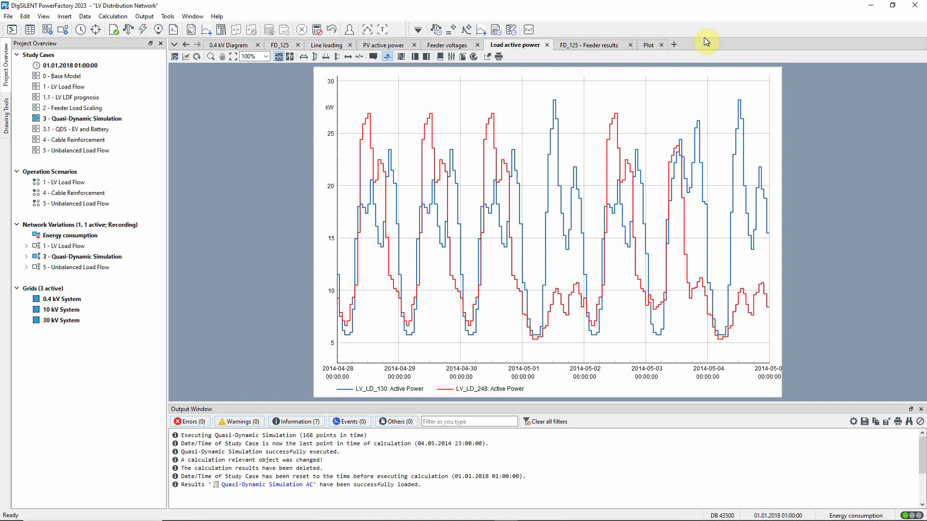
click(451, 30)
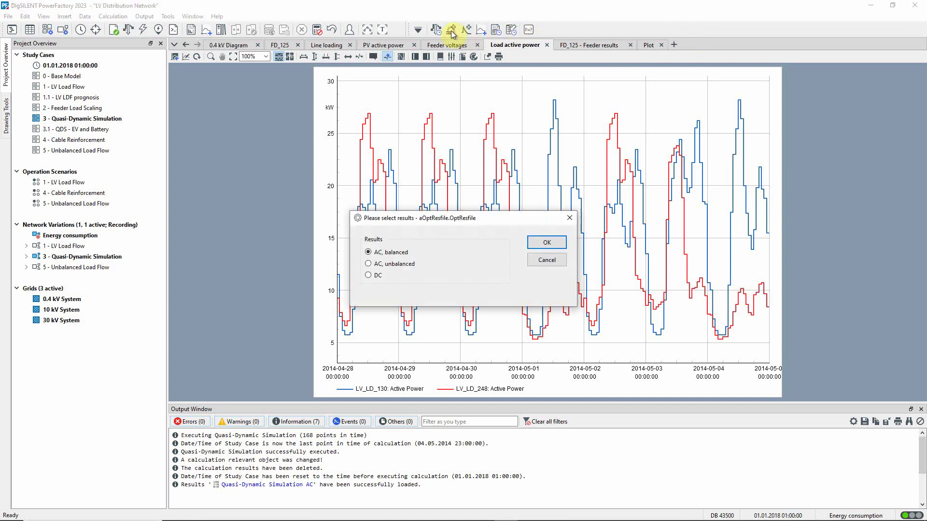
click(535, 244)
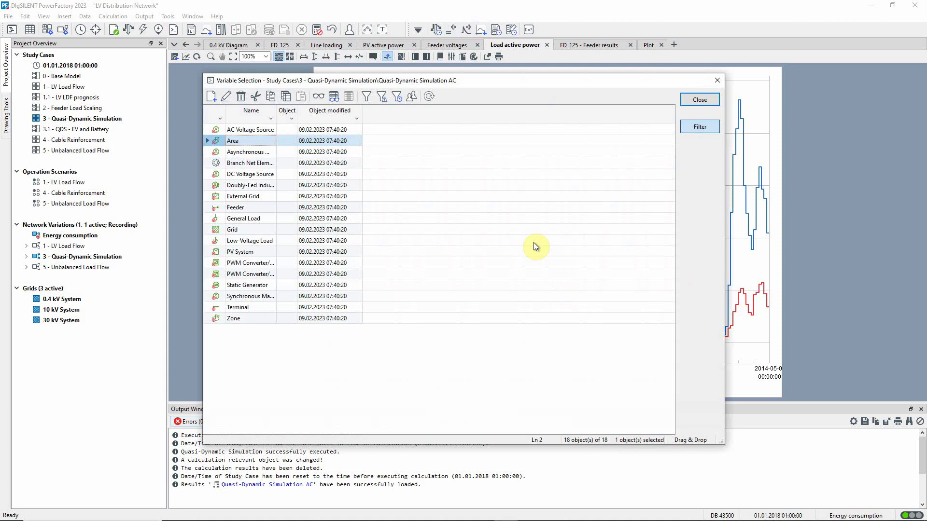
click(215, 209)
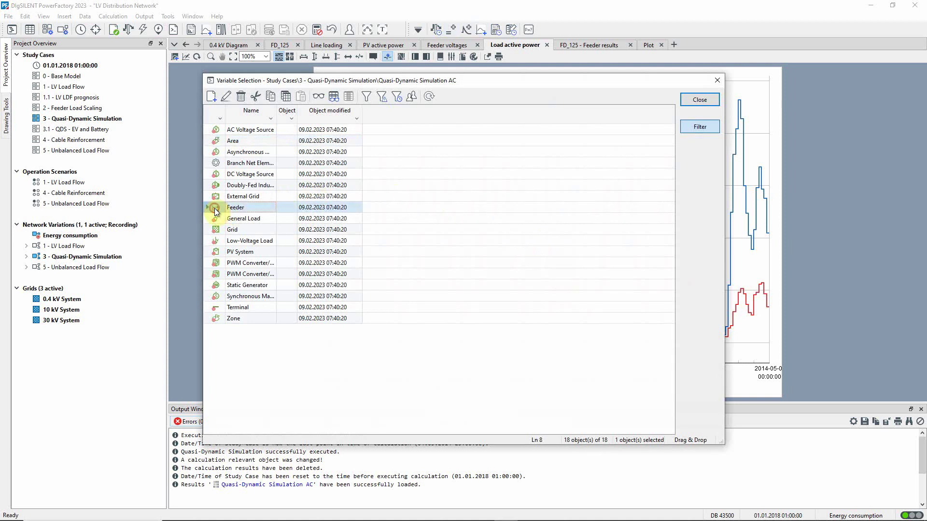
double_click(215, 208)
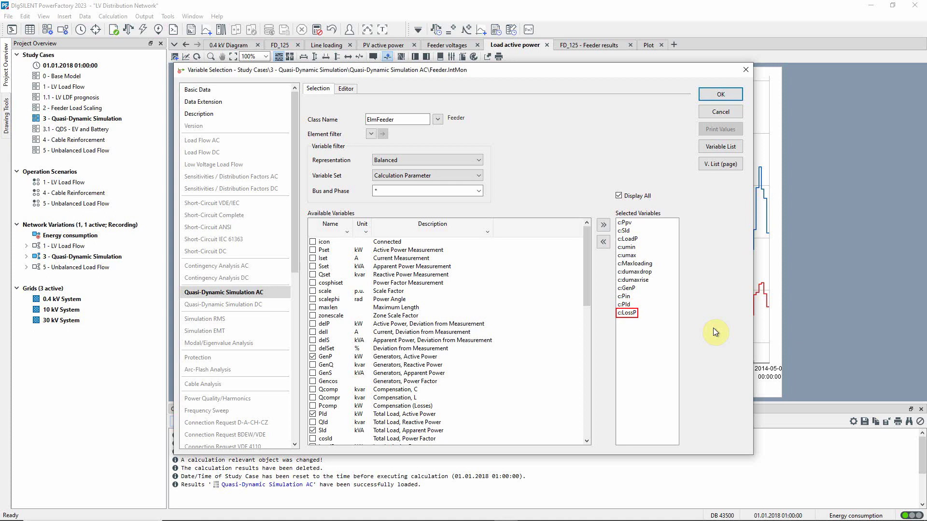
click(727, 112)
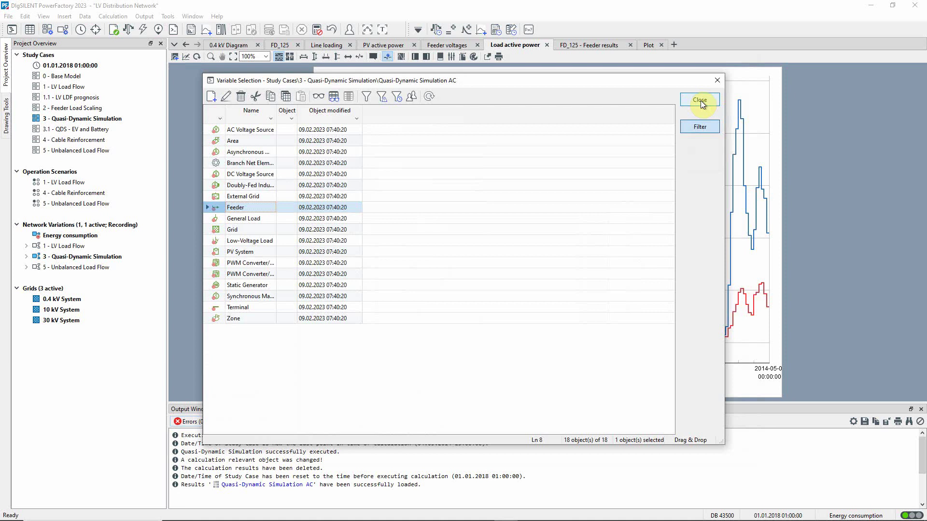
click(699, 100)
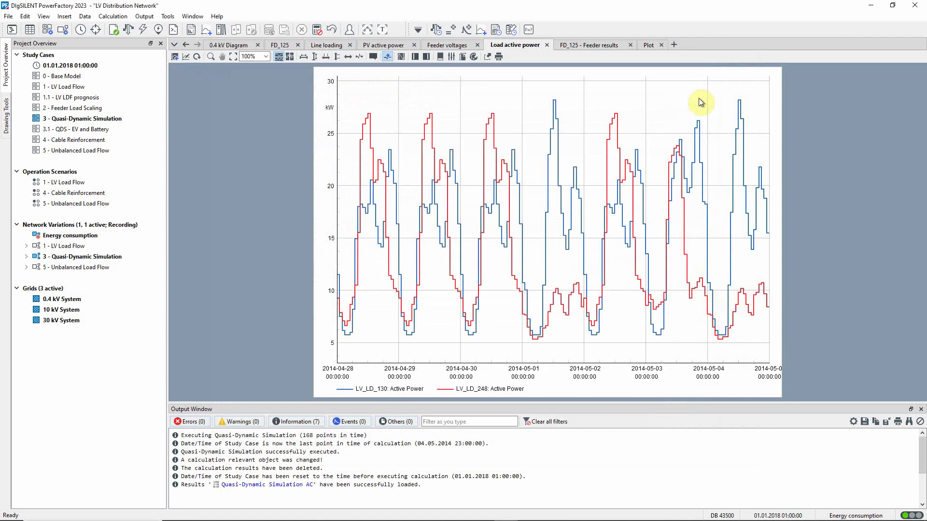
- List the 252 feeders' generation, infeed, load and loss energy in the Network Model Manager and open their Flexible Data variable selection
click(30, 32)
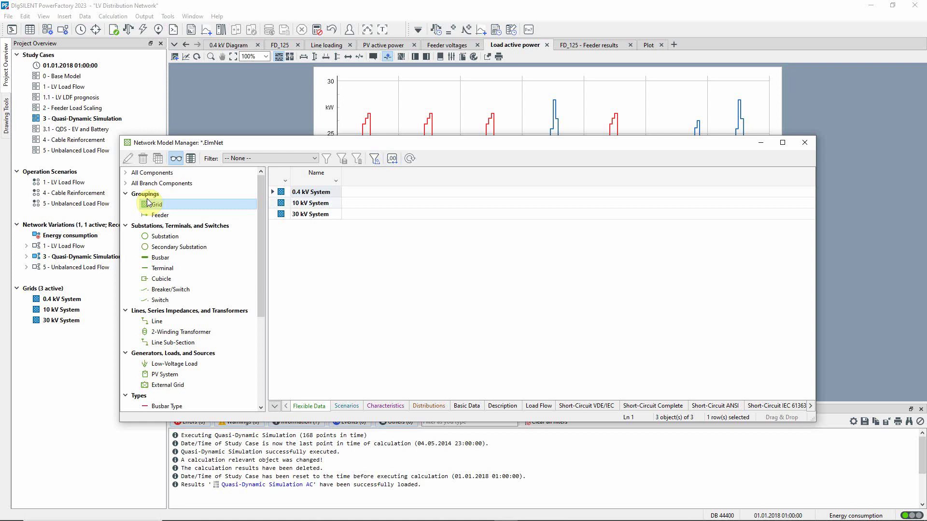
click(148, 214)
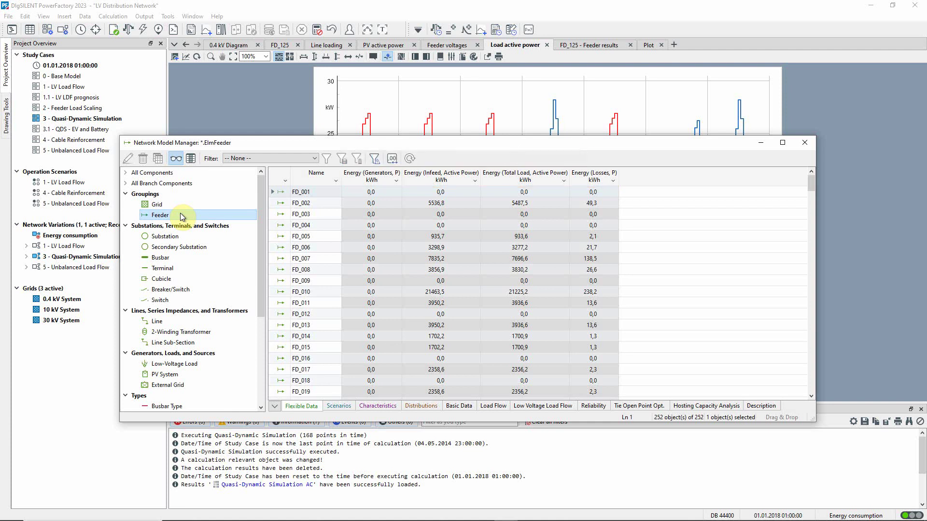
click(190, 158)
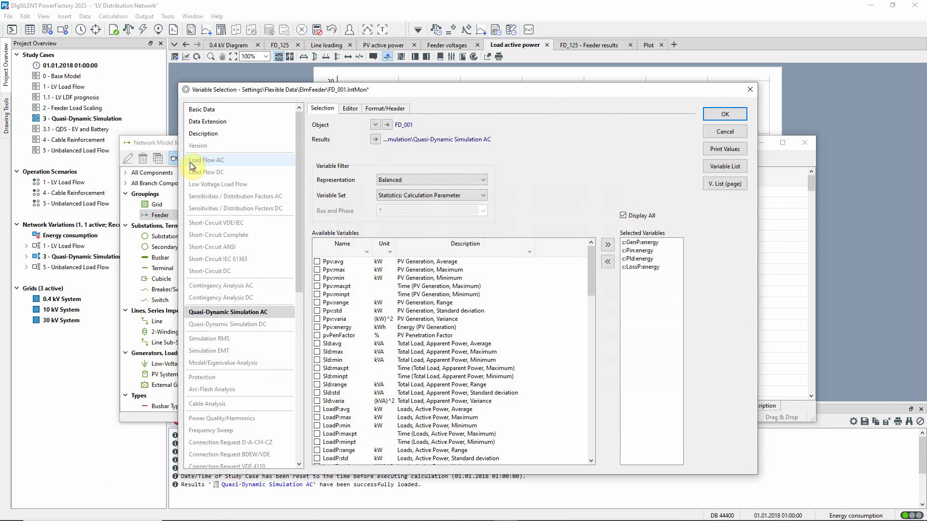